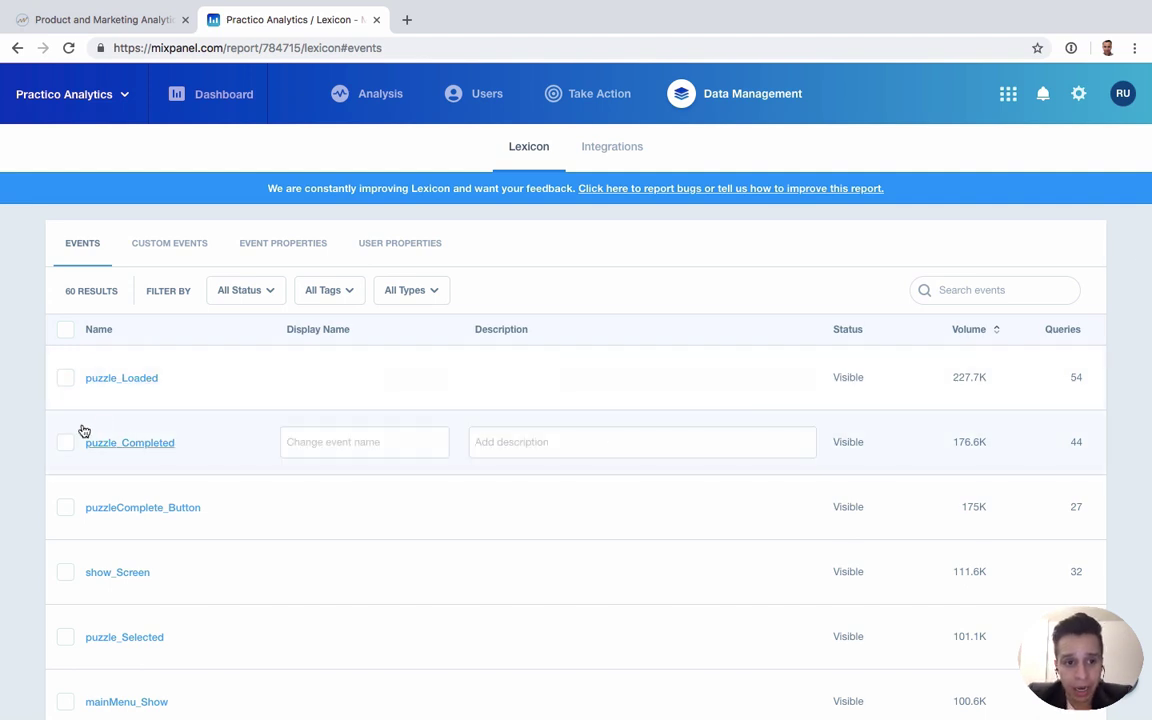
# Try editing puzzle_Loaded's display name and description, leaving both empty
pyautogui.scroll(-3, 149, 448)
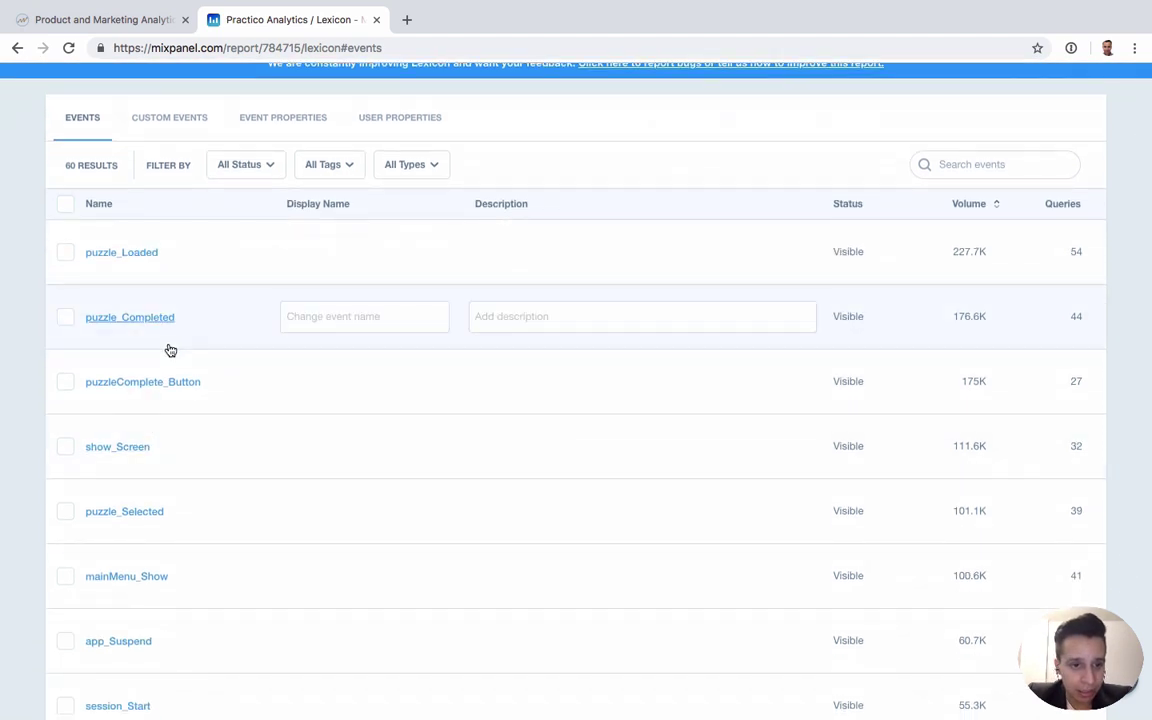
pyautogui.scroll(-4, 170, 350)
pyautogui.scroll(5, 167, 347)
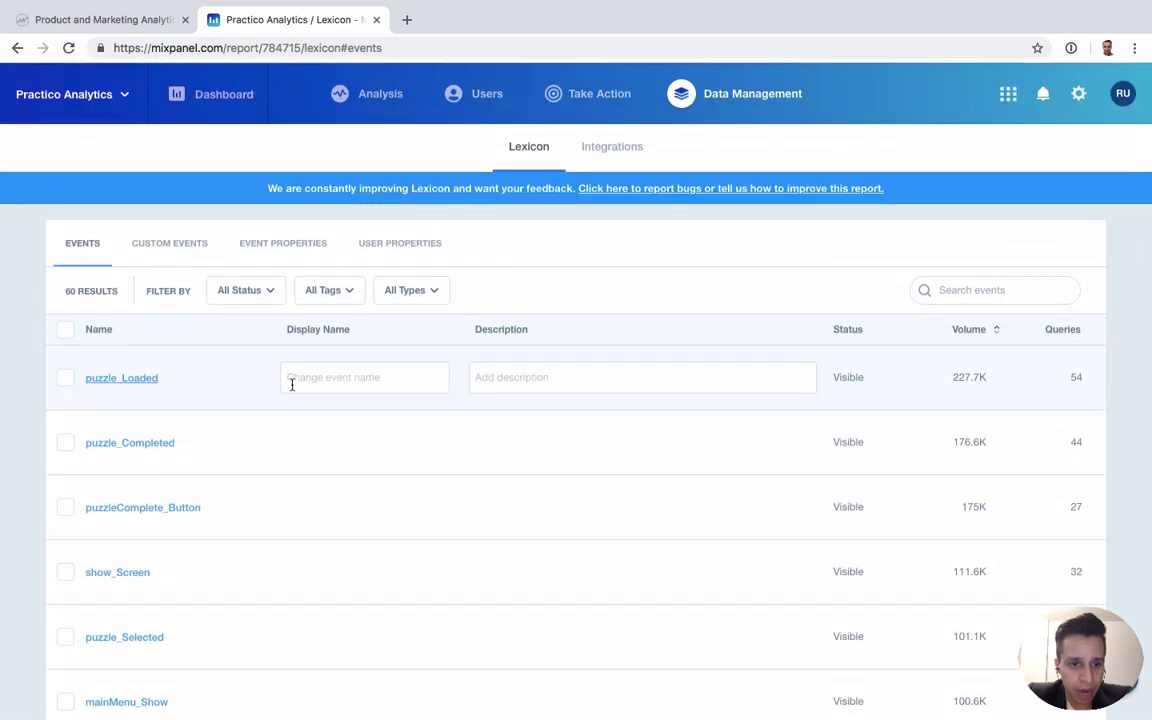
pyautogui.click(337, 383)
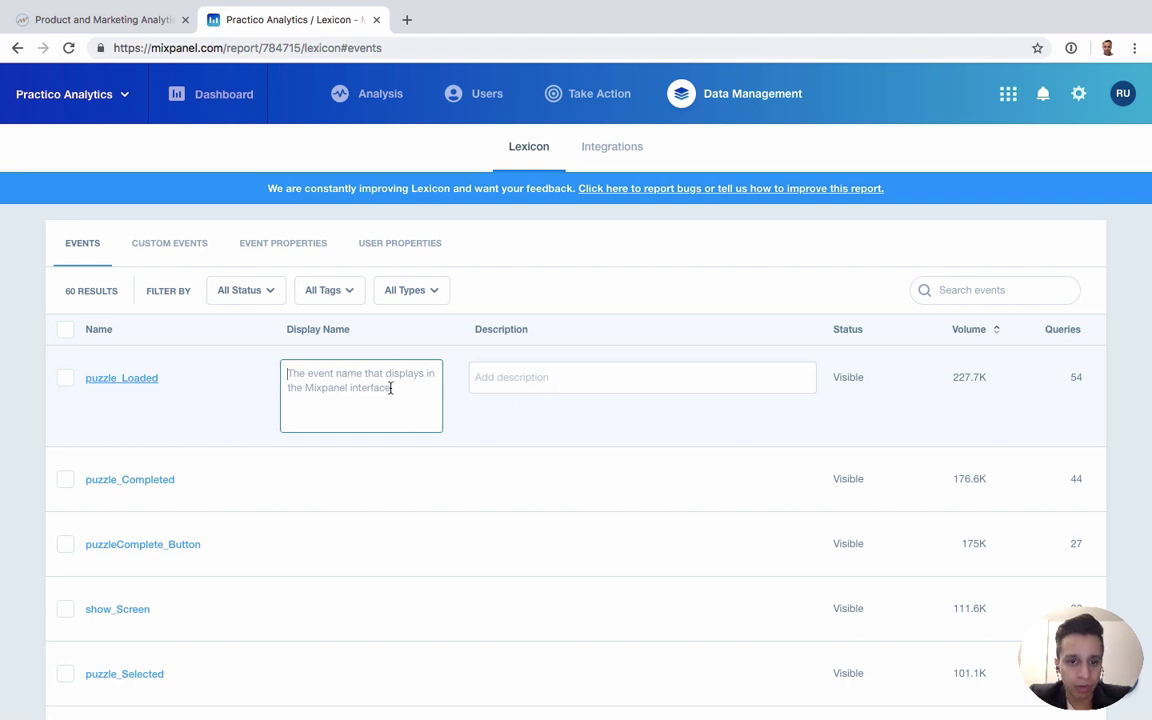
pyautogui.click(533, 376)
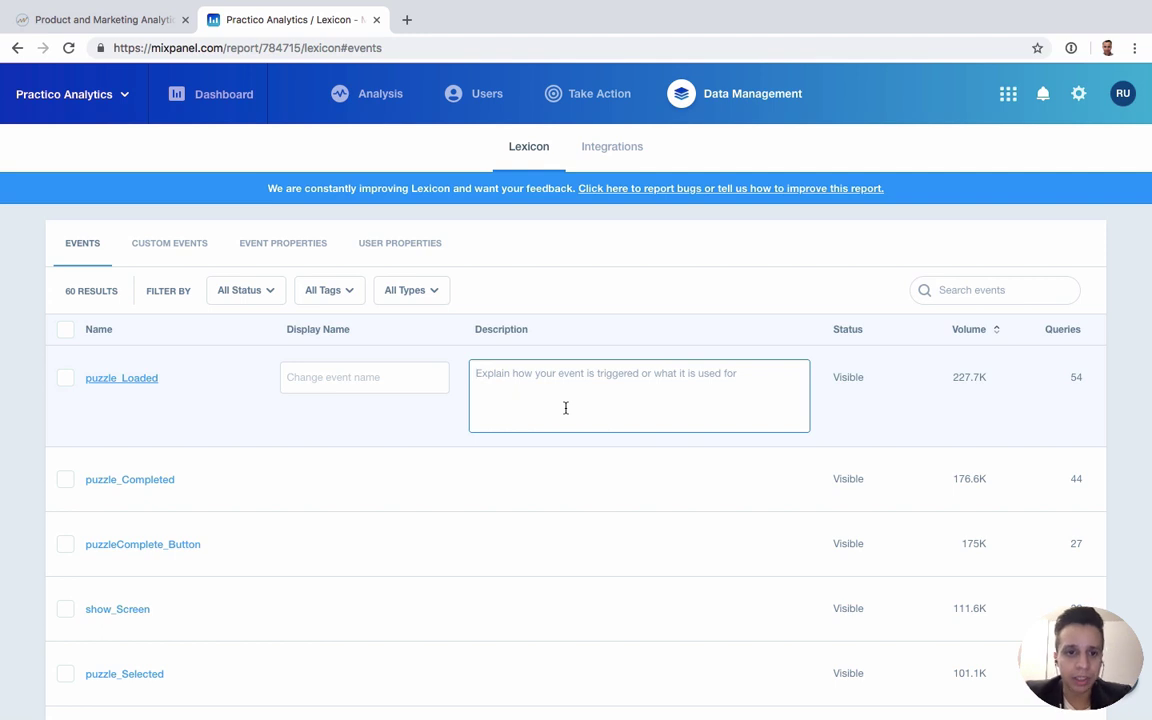
# Open the puzzle_Loaded event's details page and look over its details
pyautogui.click(121, 382)
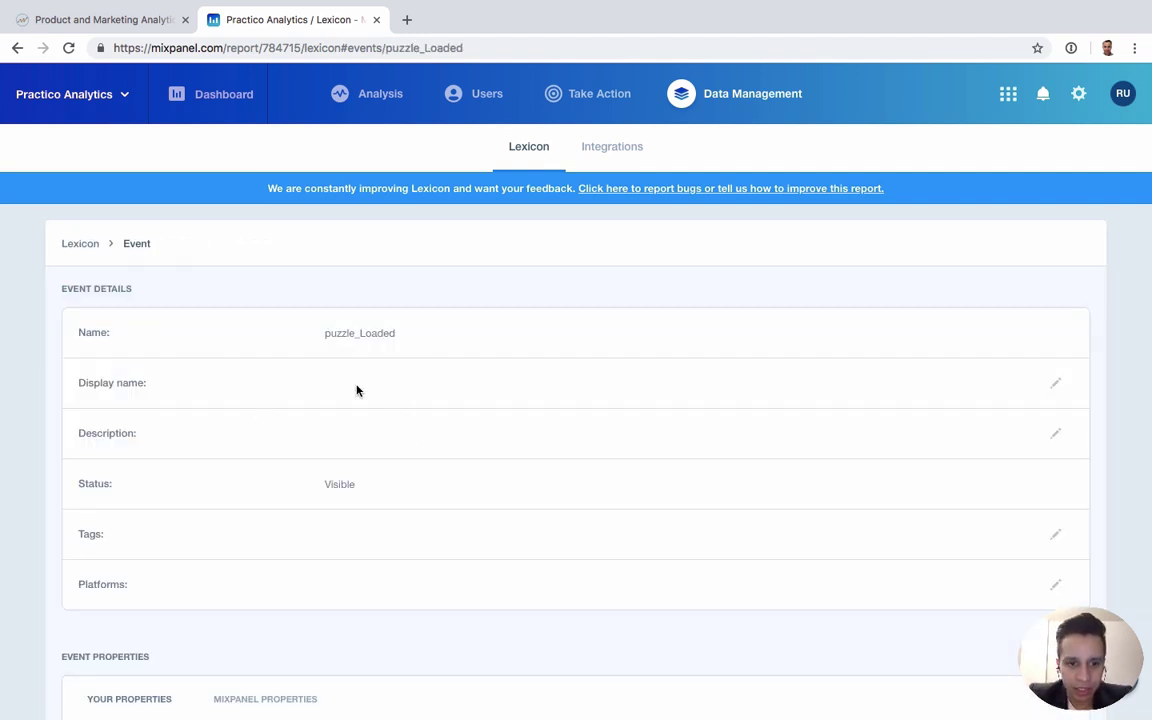
pyautogui.scroll(-1, 330, 388)
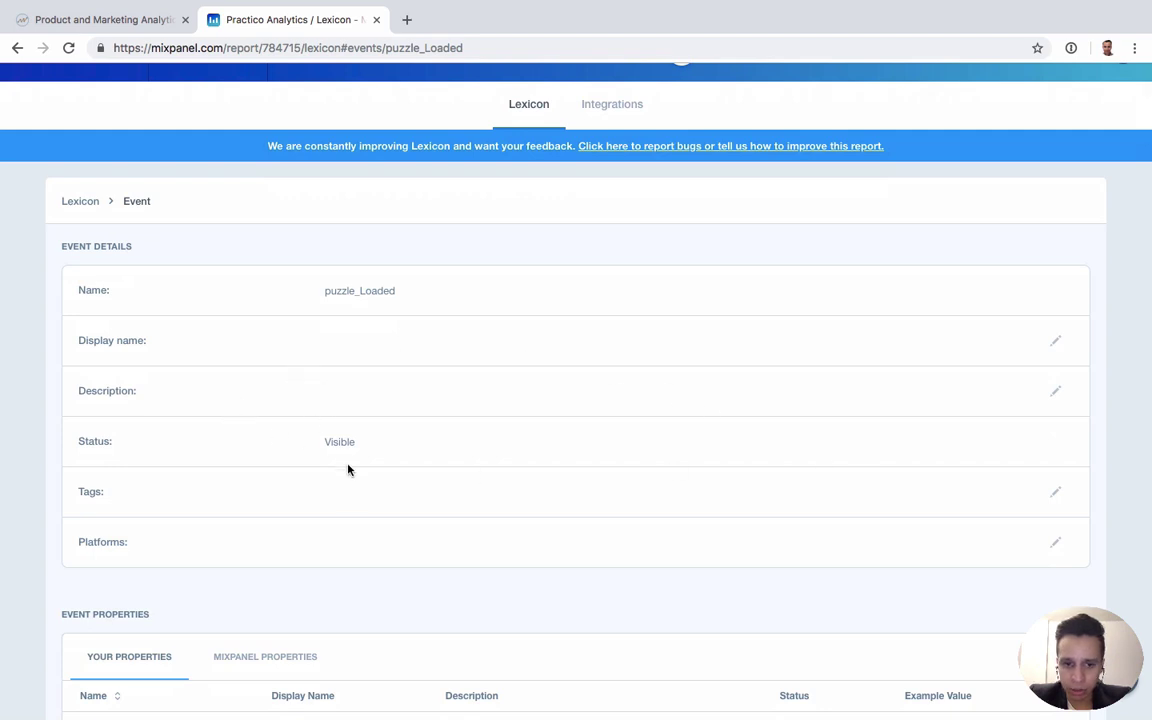
pyautogui.scroll(-1, 332, 445)
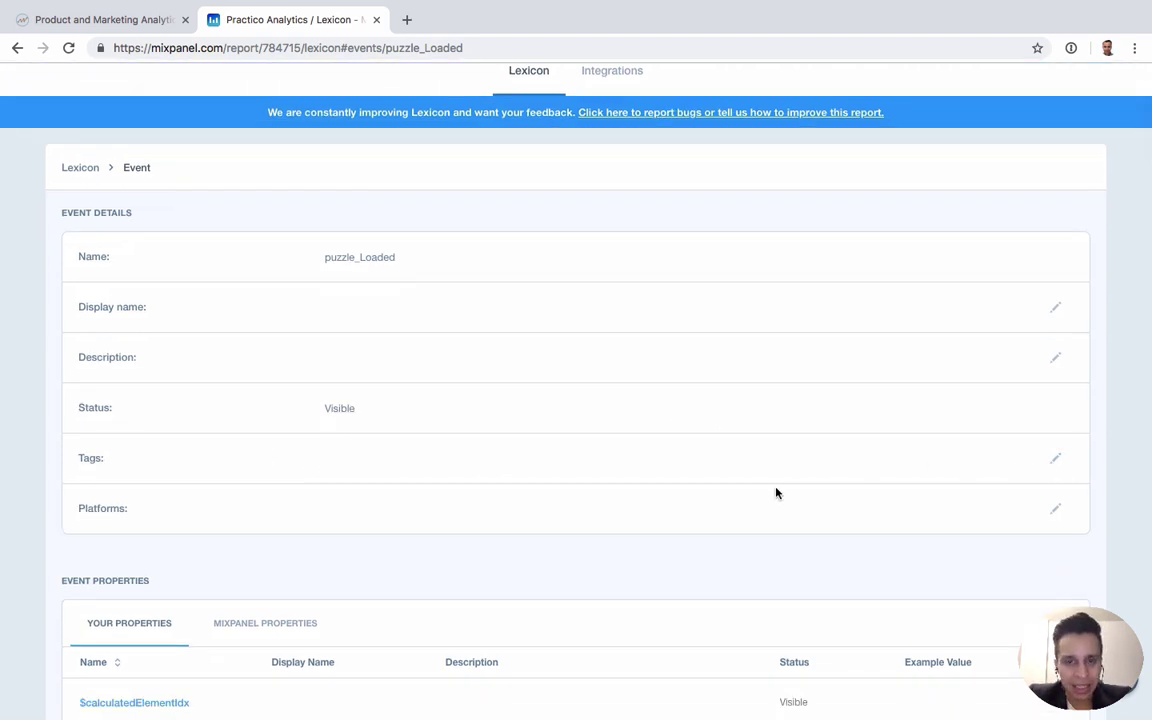
pyautogui.scroll(-1, 621, 500)
pyautogui.scroll(3, 622, 500)
pyautogui.scroll(-1, 558, 517)
# Review the Platforms tag options for puzzle_Loaded, then close the list
pyautogui.click(1049, 545)
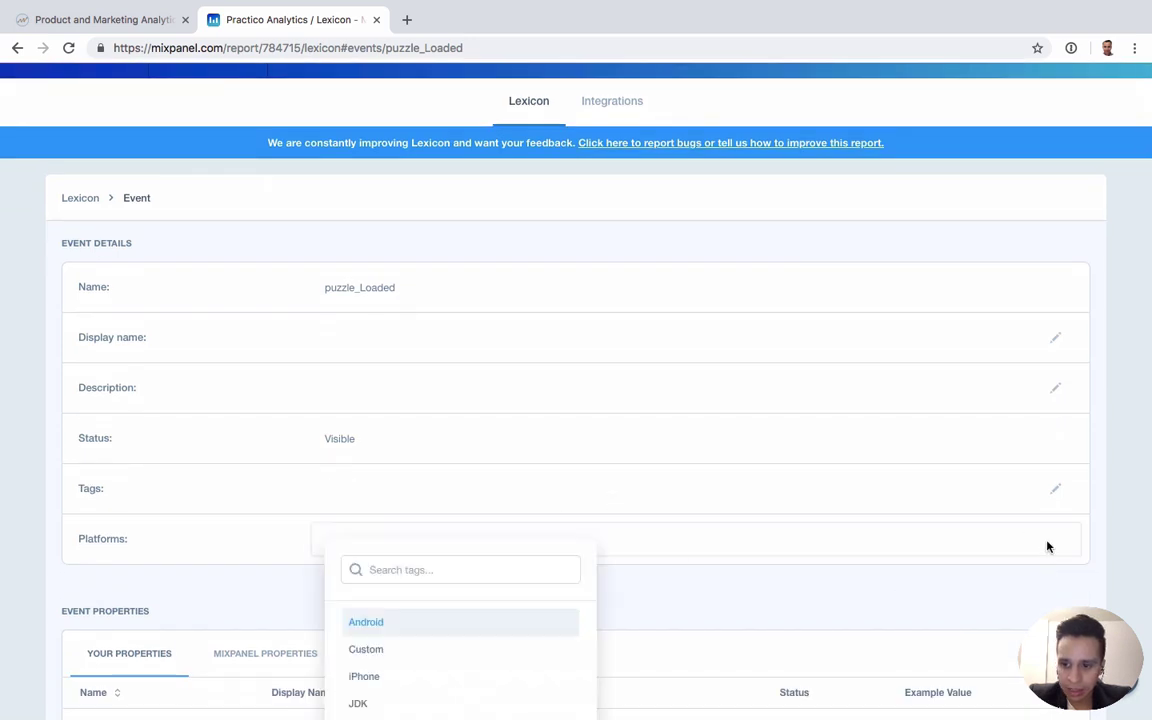
pyautogui.scroll(-2, 708, 500)
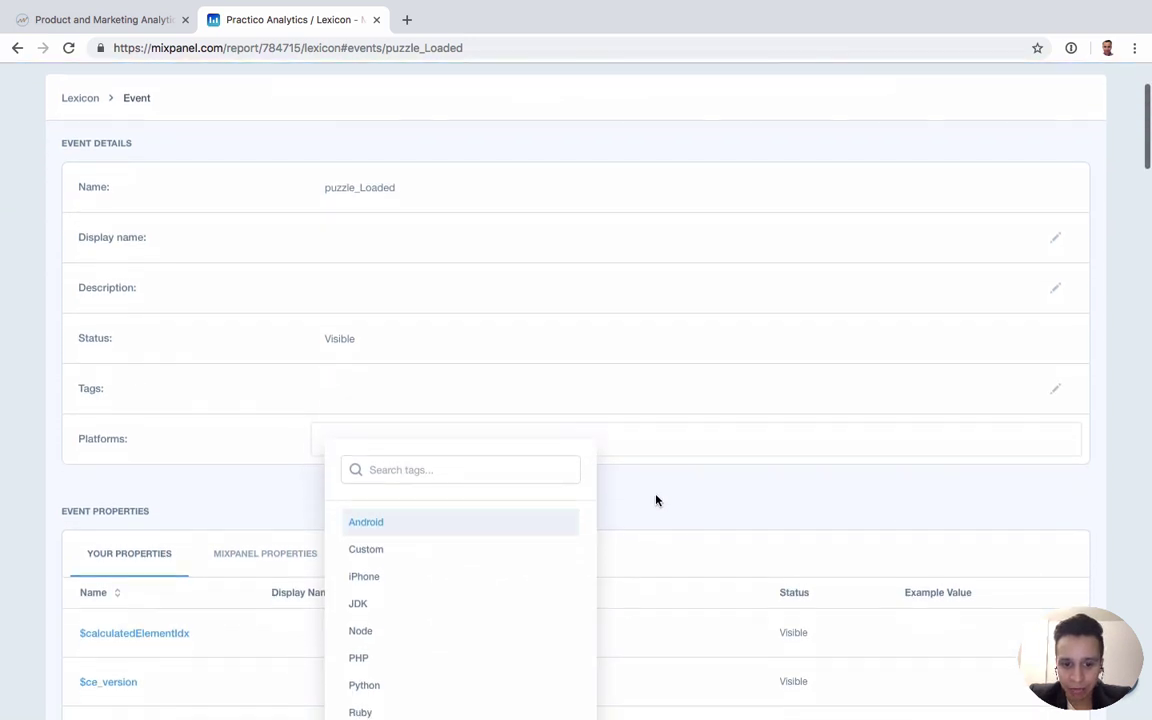
pyautogui.click(818, 483)
pyautogui.scroll(-4, 368, 476)
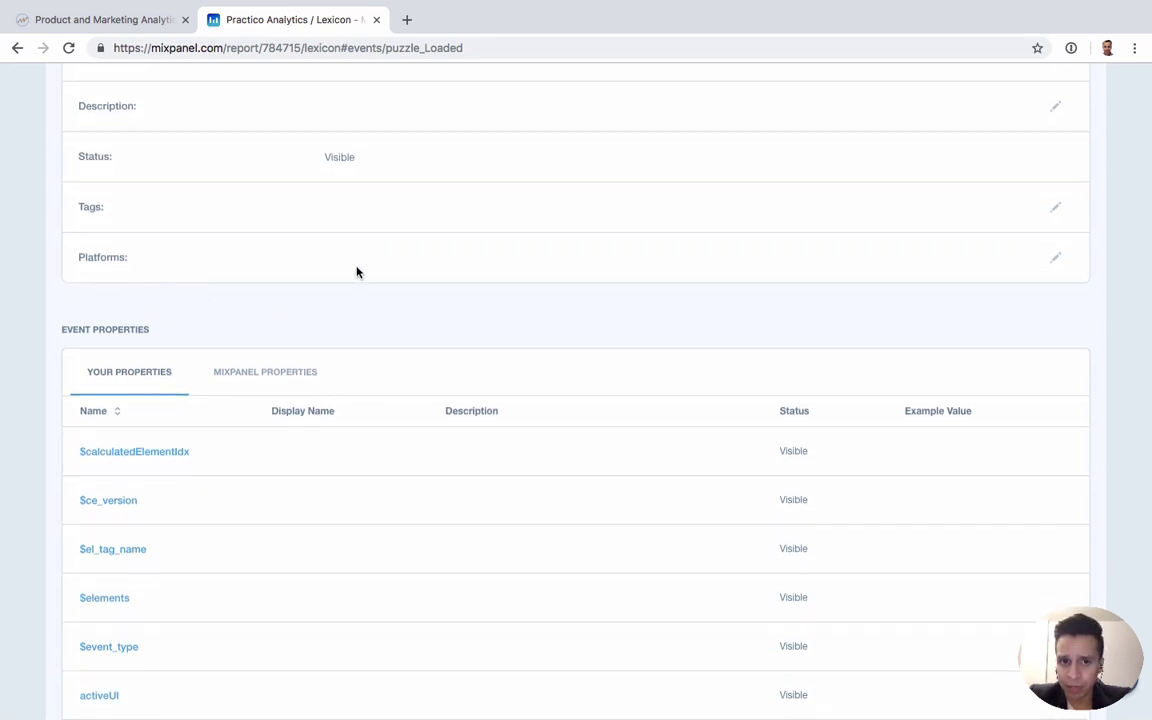
pyautogui.scroll(-2, 424, 332)
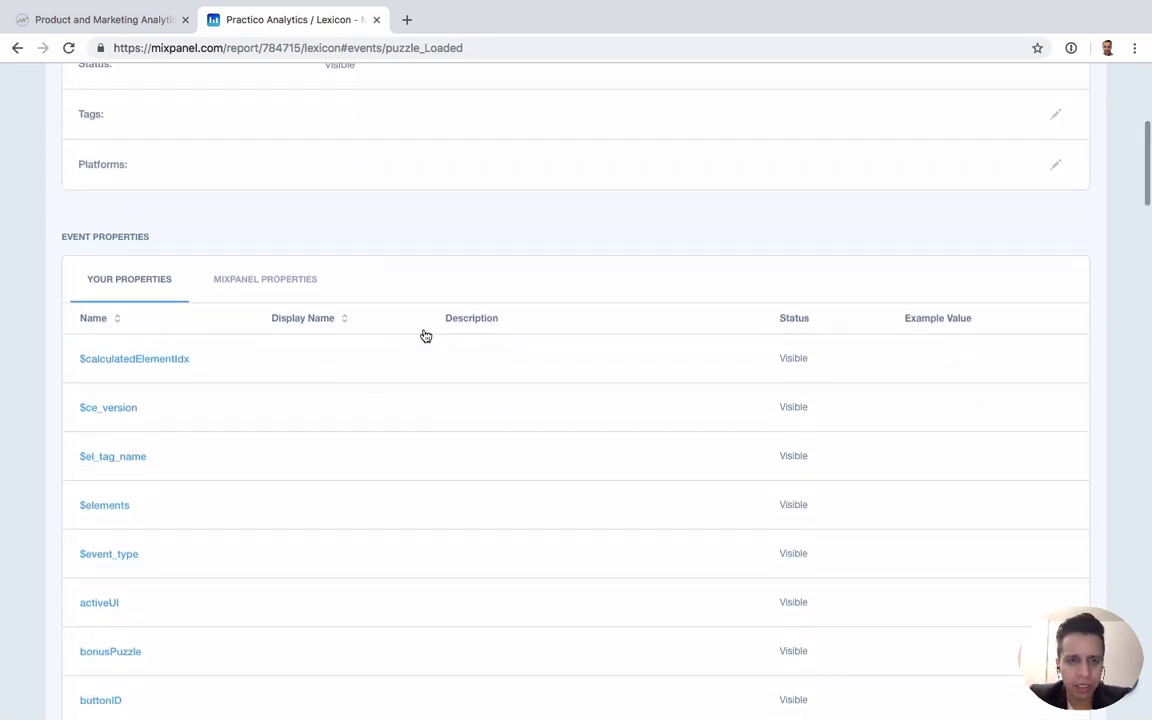
pyautogui.scroll(2, 425, 336)
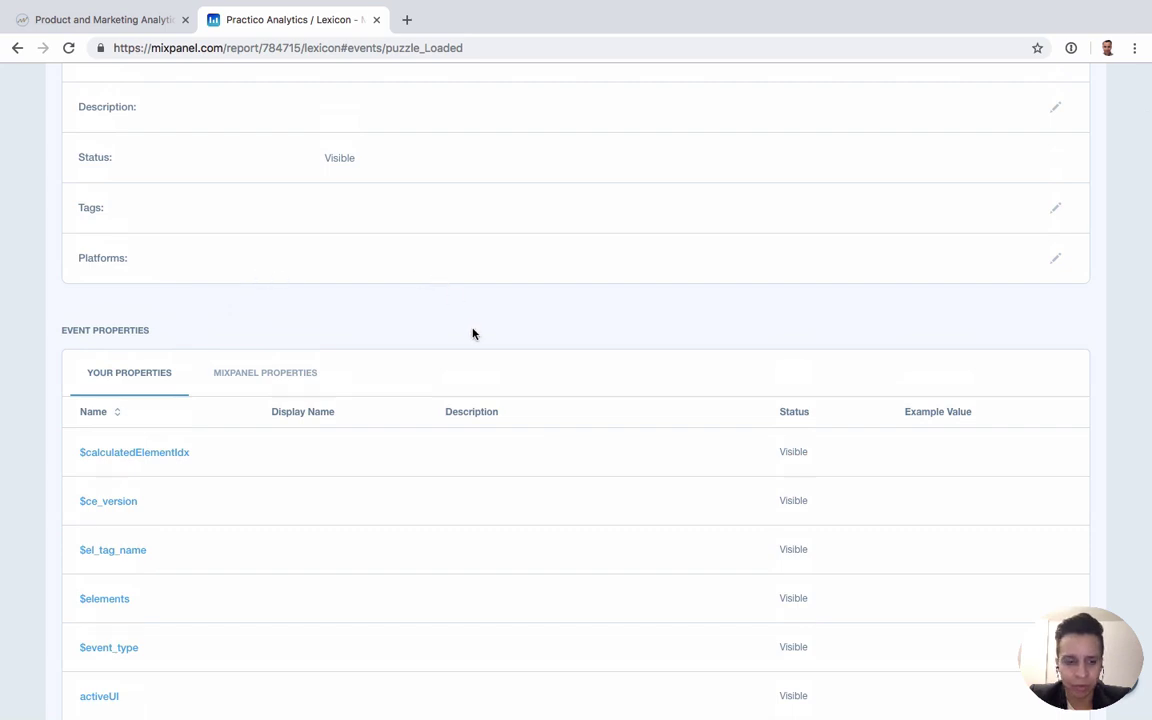
pyautogui.scroll(-2, 473, 333)
pyautogui.scroll(-1, 311, 383)
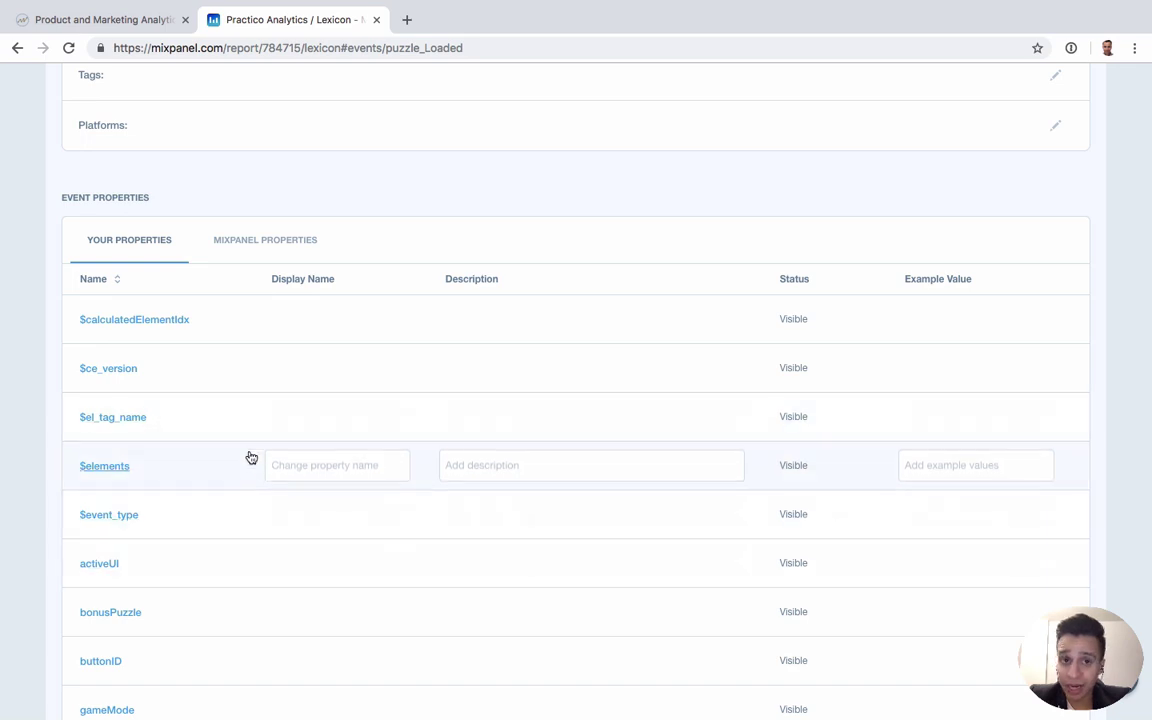
# Compare puzzle_Loaded's Mixpanel Properties with Your Properties
pyautogui.click(252, 238)
pyautogui.scroll(-1, 299, 382)
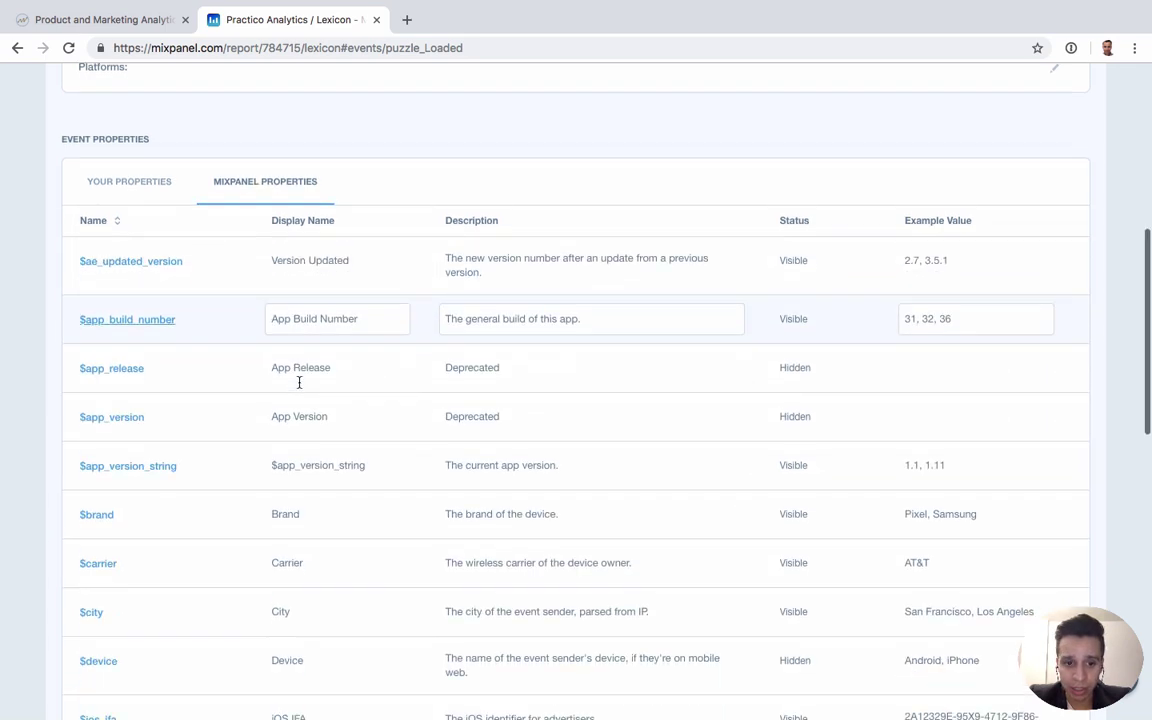
pyautogui.scroll(1, 299, 382)
pyautogui.scroll(-1, 633, 463)
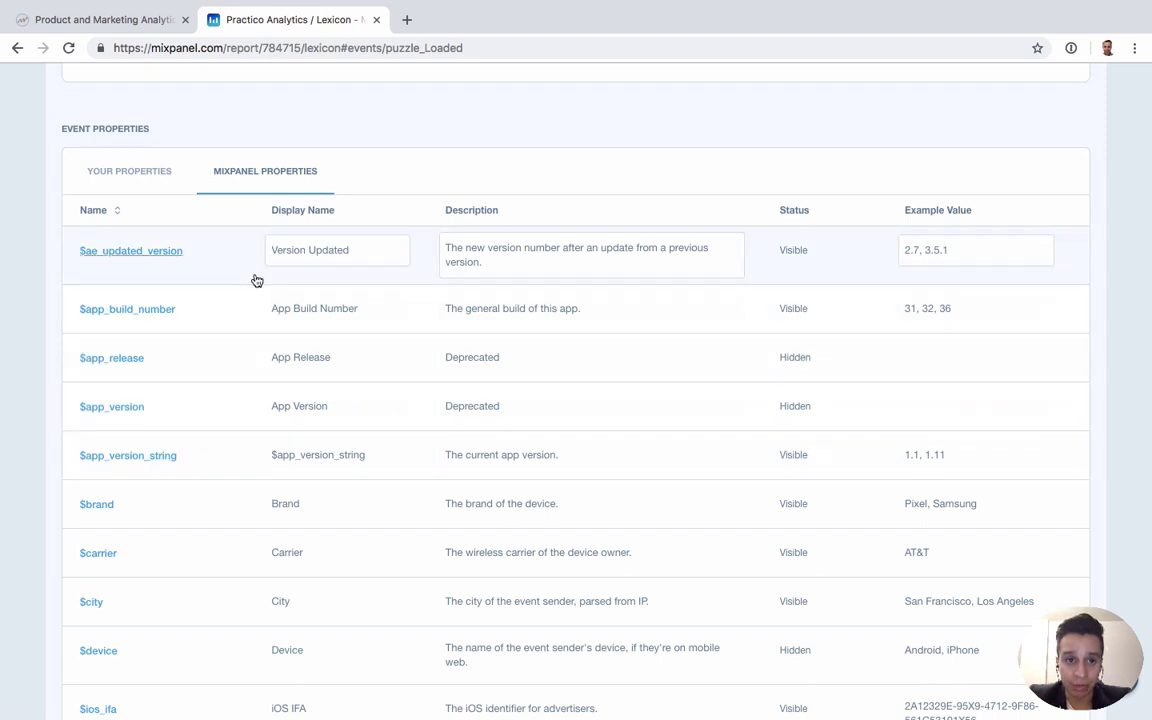
pyautogui.click(152, 174)
pyautogui.scroll(-1, 347, 335)
pyautogui.scroll(8, 347, 335)
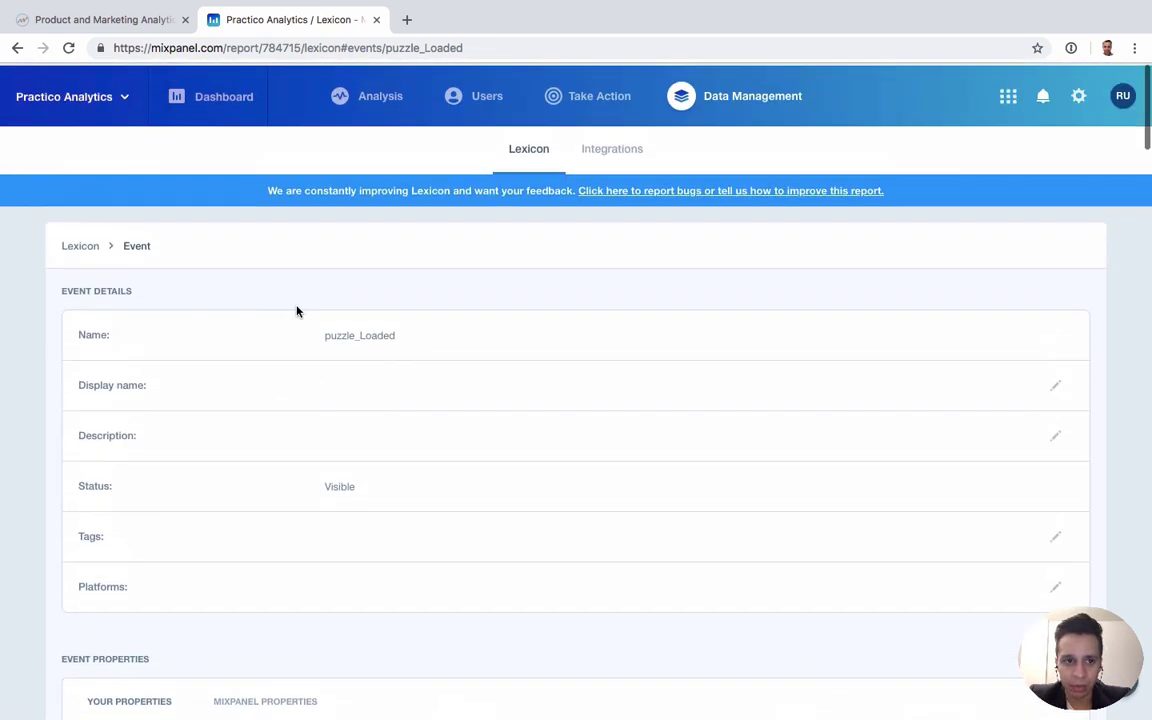
# Go to the Custom Events list in Lexicon and open the Main Menu custom event
pyautogui.click(78, 246)
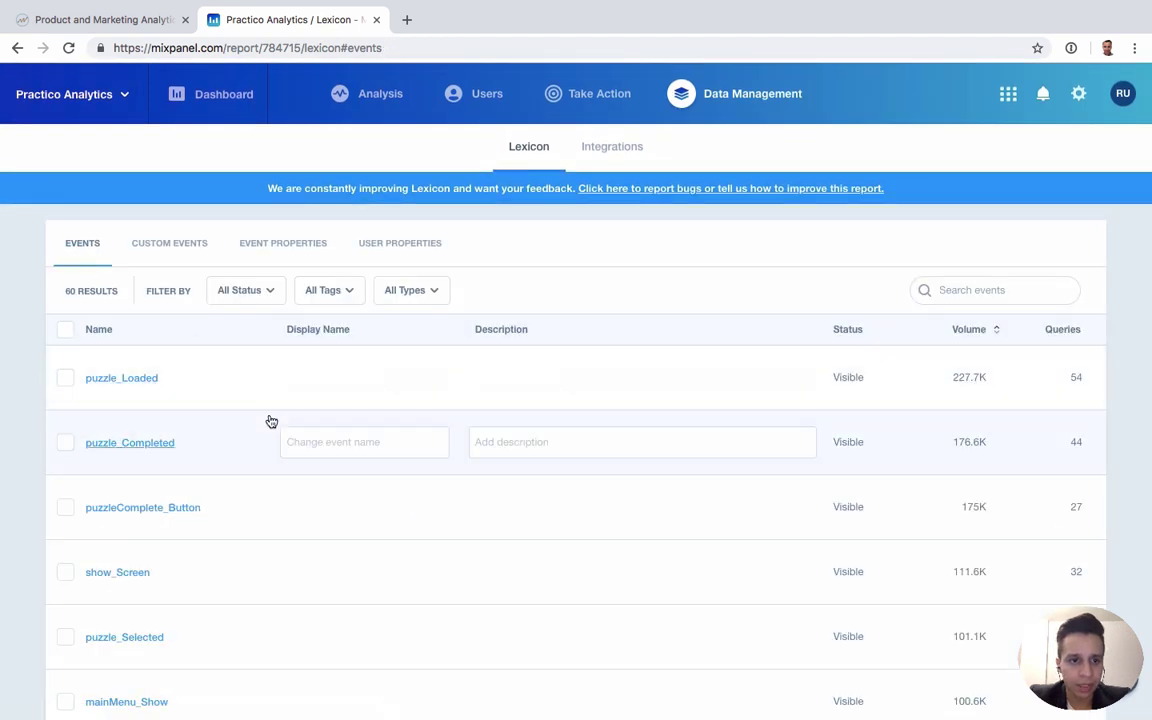
pyautogui.click(171, 262)
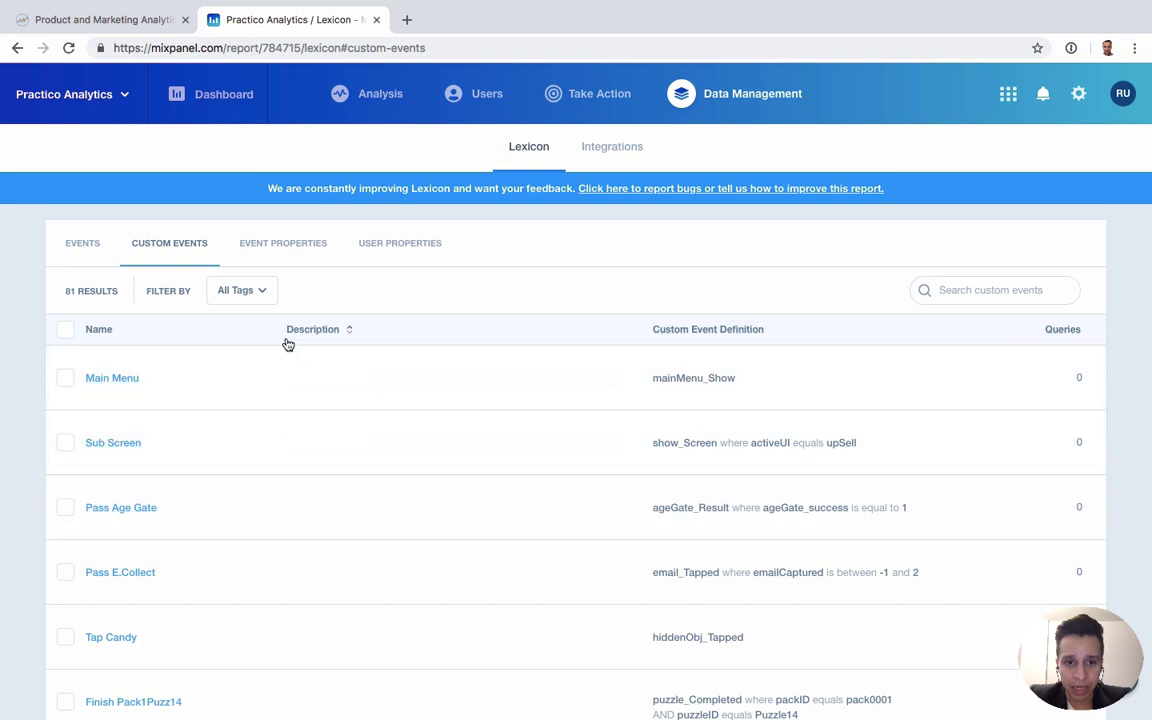
pyautogui.click(110, 380)
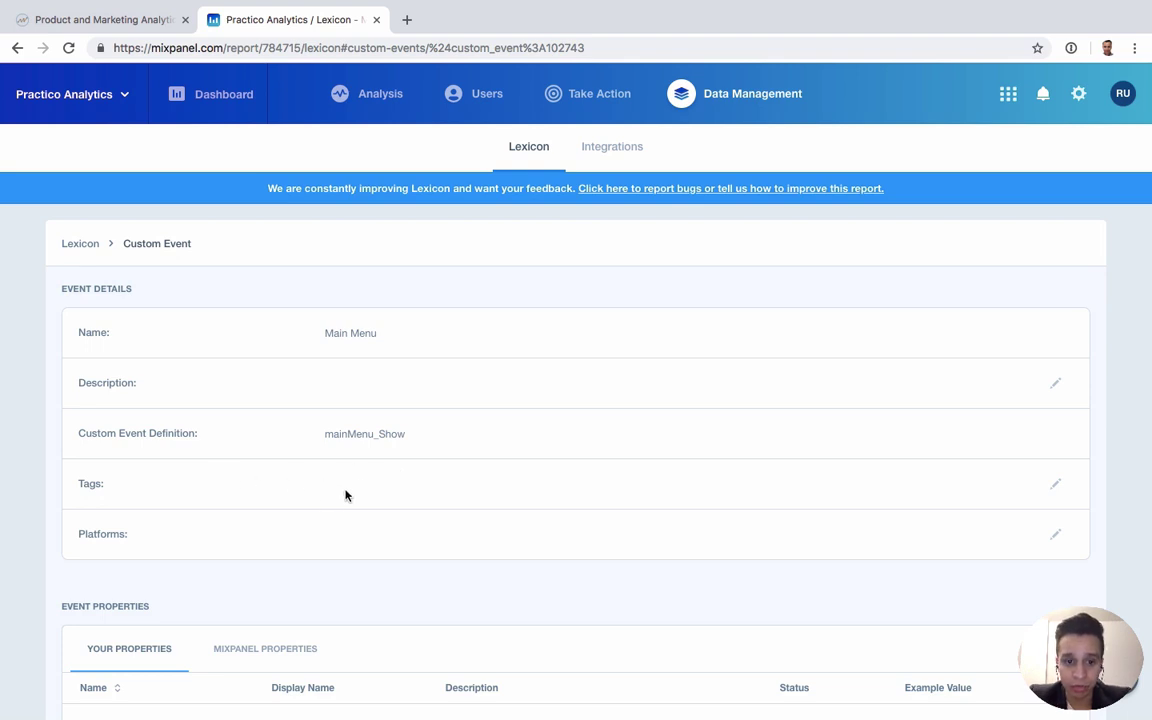
# Review Main Menu's details, then go back to the list of 81 custom events
pyautogui.scroll(-1, 345, 495)
pyautogui.scroll(1, 345, 495)
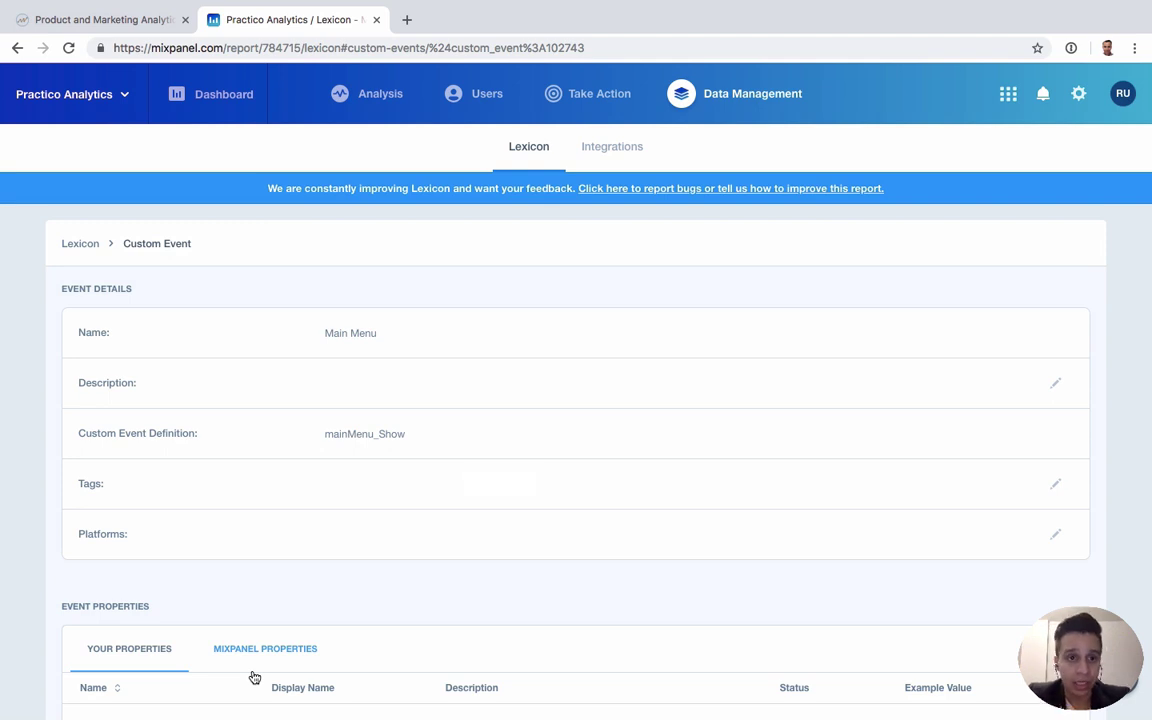
pyautogui.scroll(-2, 210, 364)
pyautogui.scroll(2, 247, 417)
pyautogui.click(74, 246)
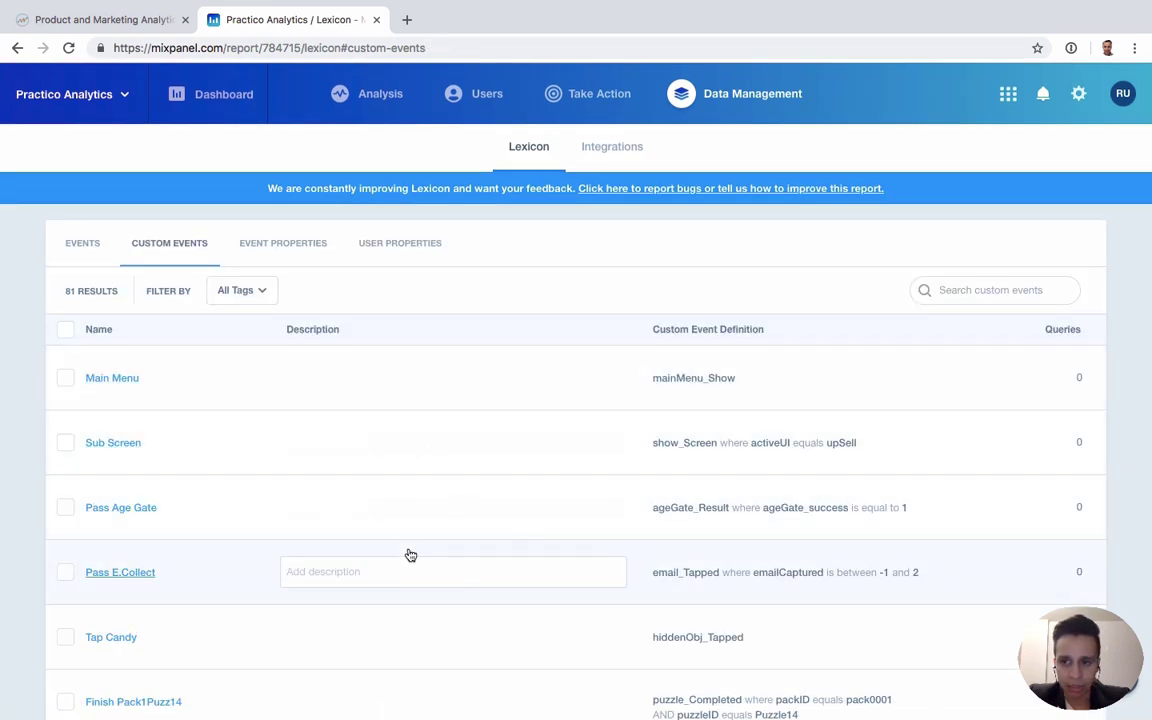
# Browse the list of 145 event properties in Lexicon
pyautogui.click(294, 259)
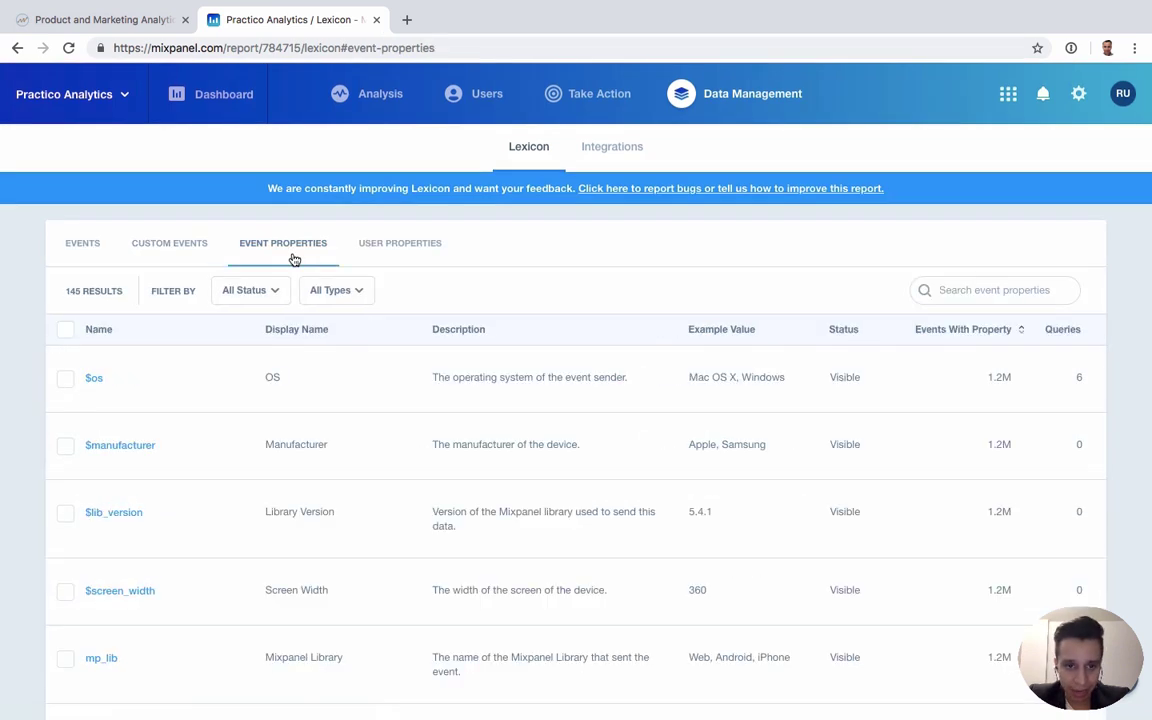
pyautogui.scroll(-3, 404, 460)
pyautogui.scroll(2, 404, 461)
pyautogui.scroll(1, 404, 458)
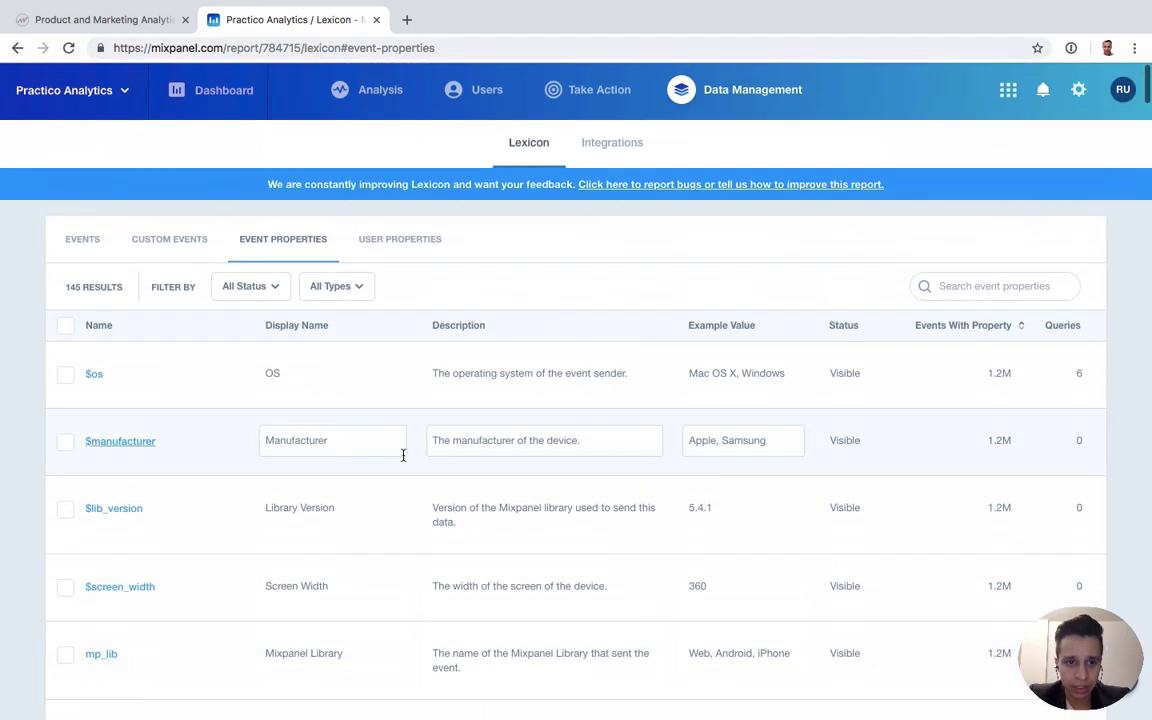
pyautogui.scroll(-2, 300, 515)
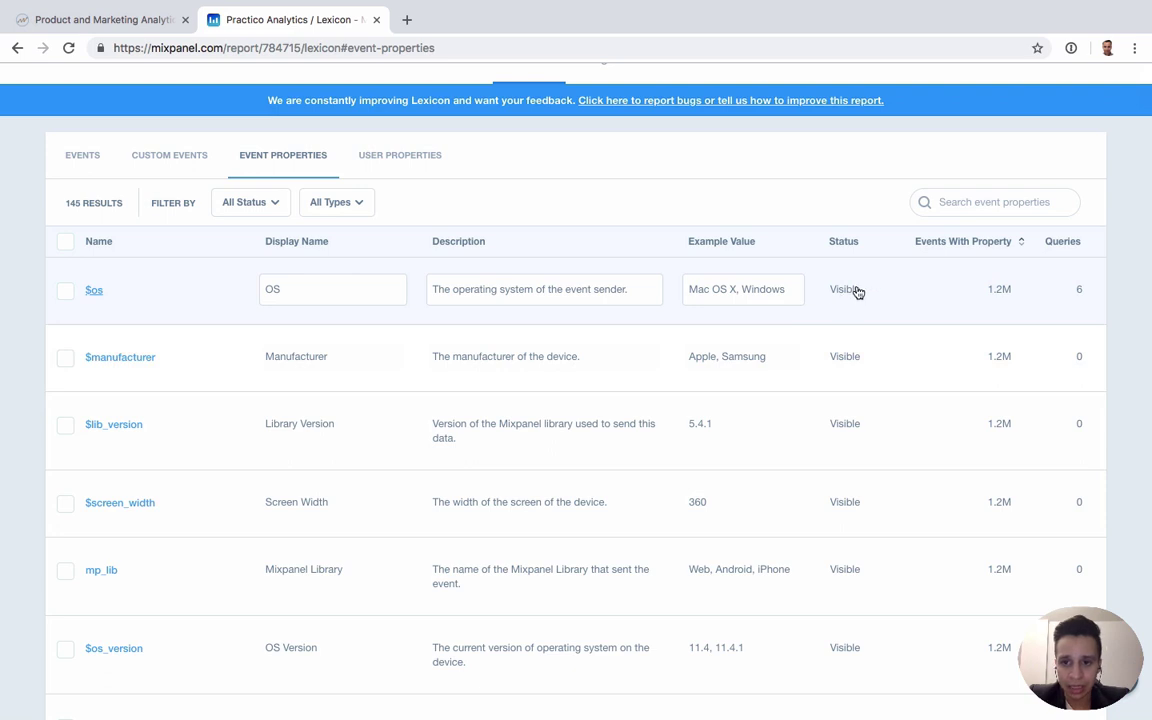
pyautogui.scroll(1, 799, 427)
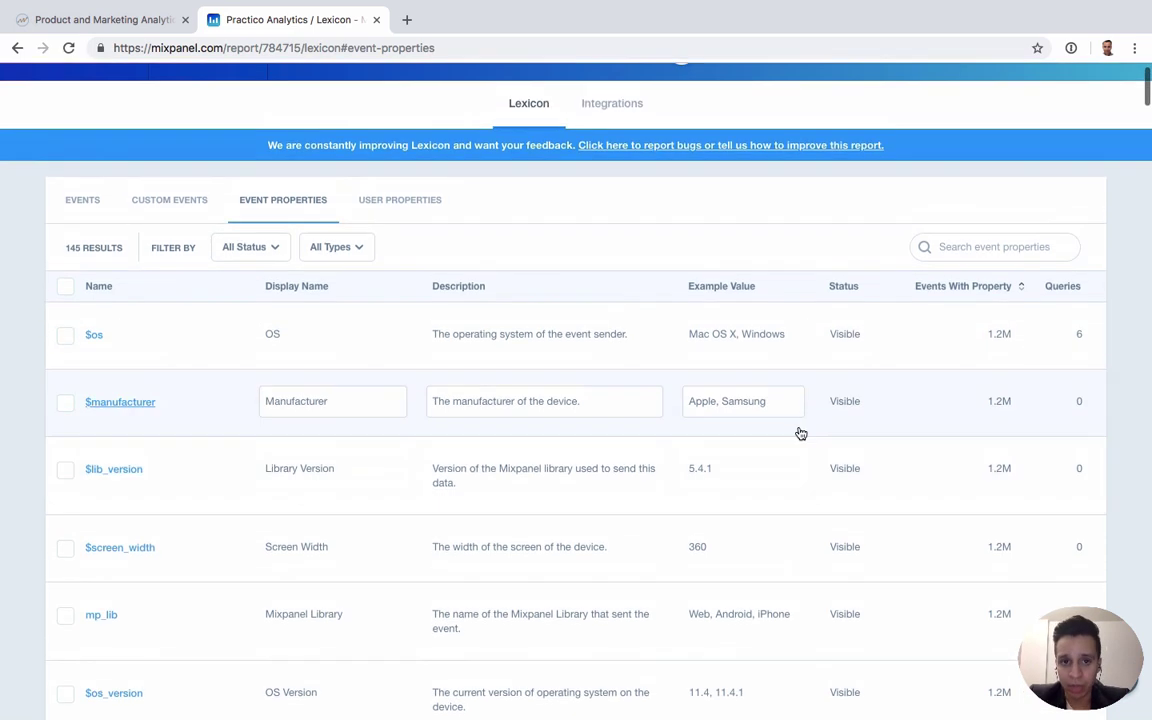
# View the $os property's details, then select and deselect $os in the list
pyautogui.click(851, 344)
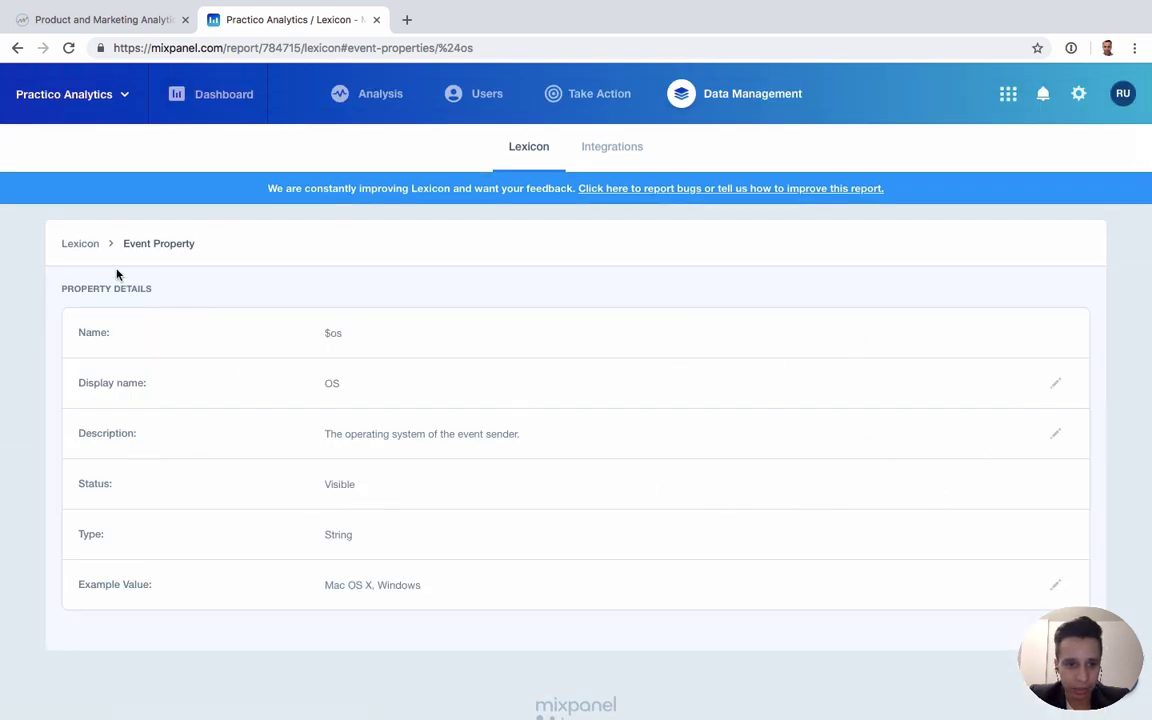
pyautogui.click(82, 244)
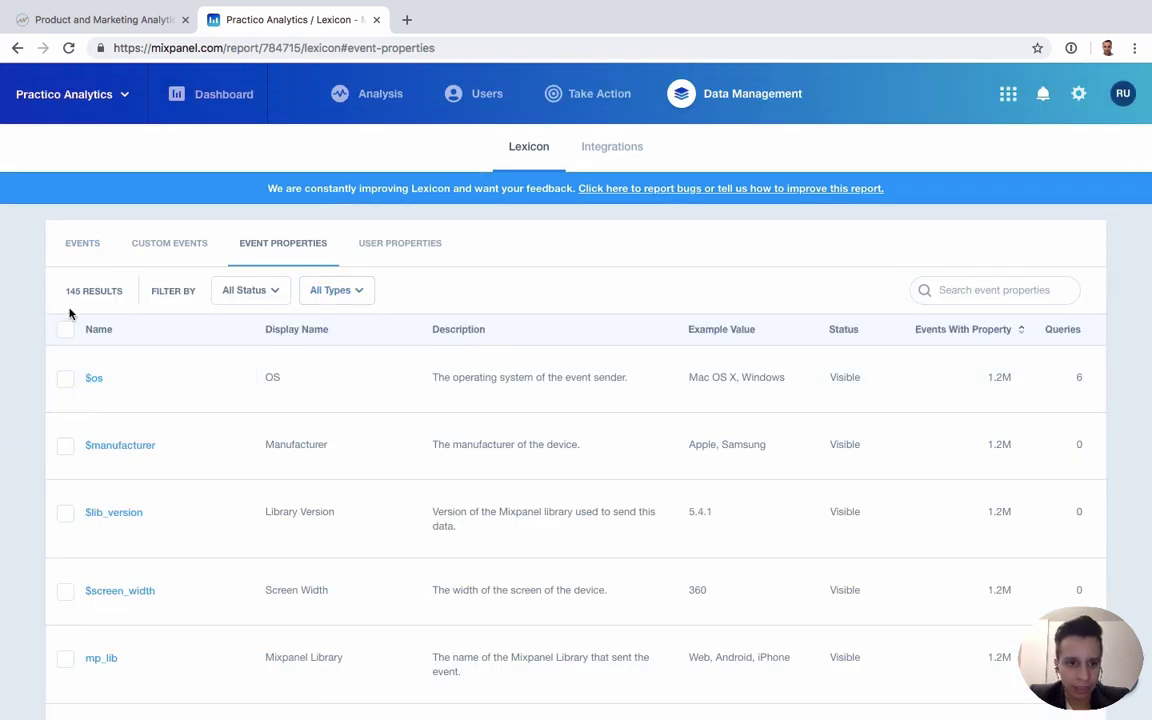
pyautogui.click(65, 378)
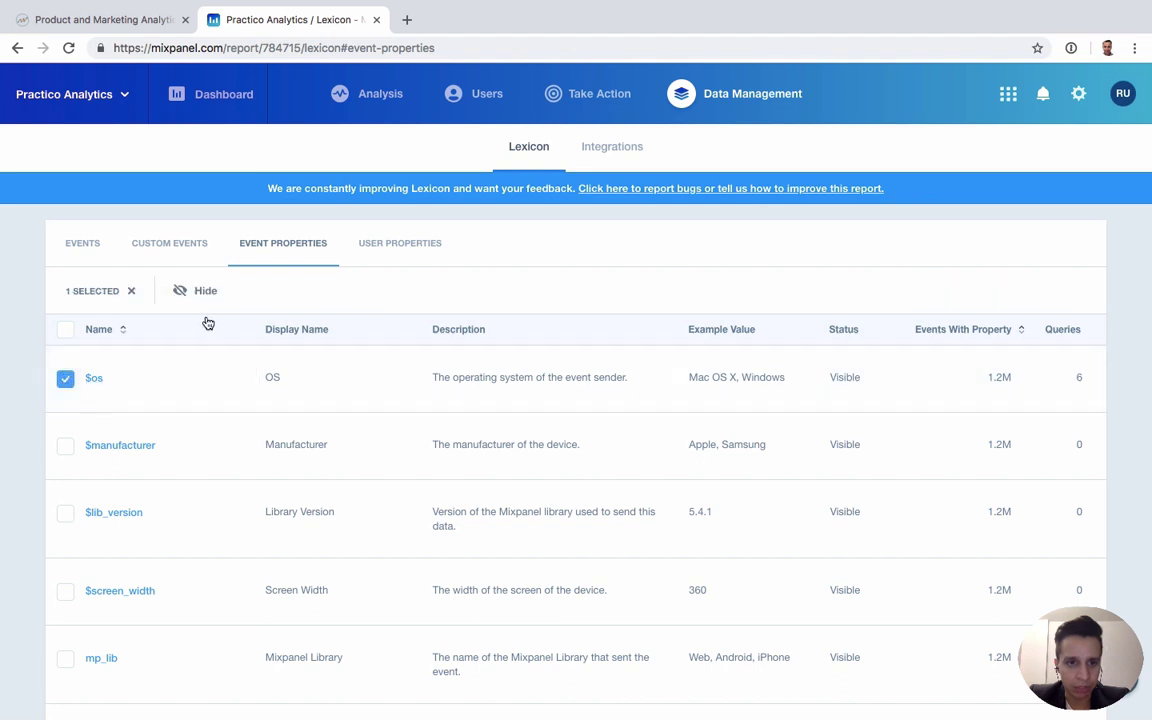
pyautogui.click(65, 379)
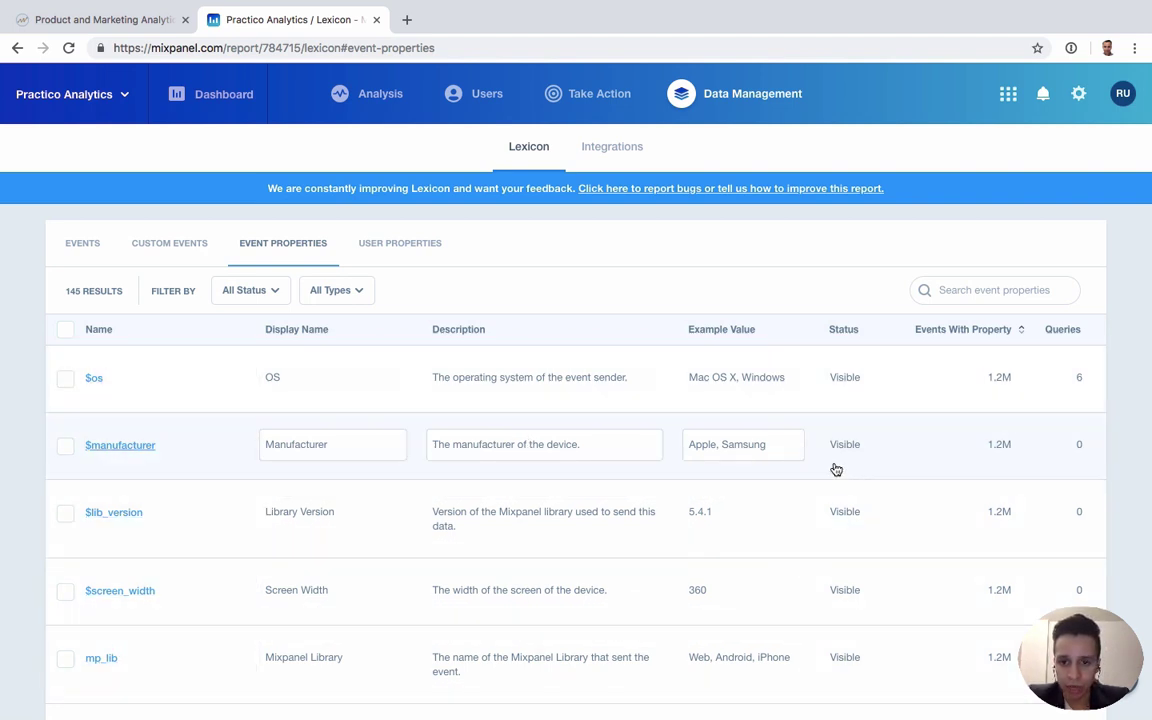
# Browse the user properties and $country_code's example value, then show the 60 tracked events
pyautogui.click(406, 260)
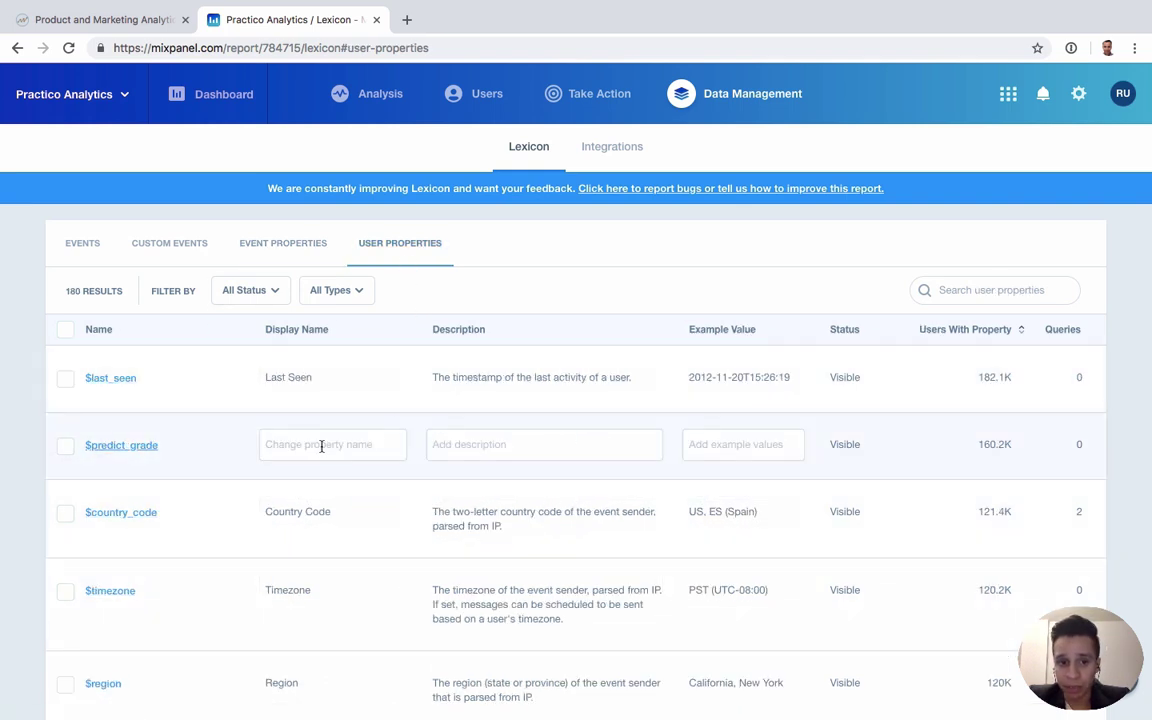
pyautogui.scroll(-1, 625, 562)
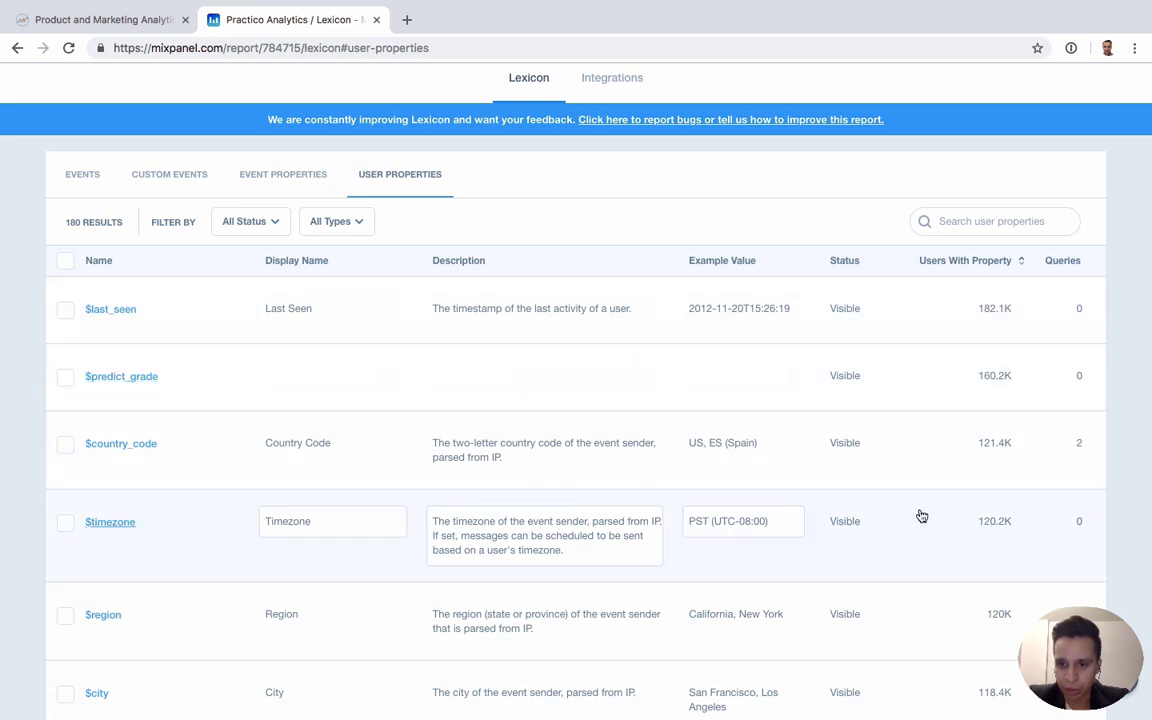
pyautogui.click(728, 449)
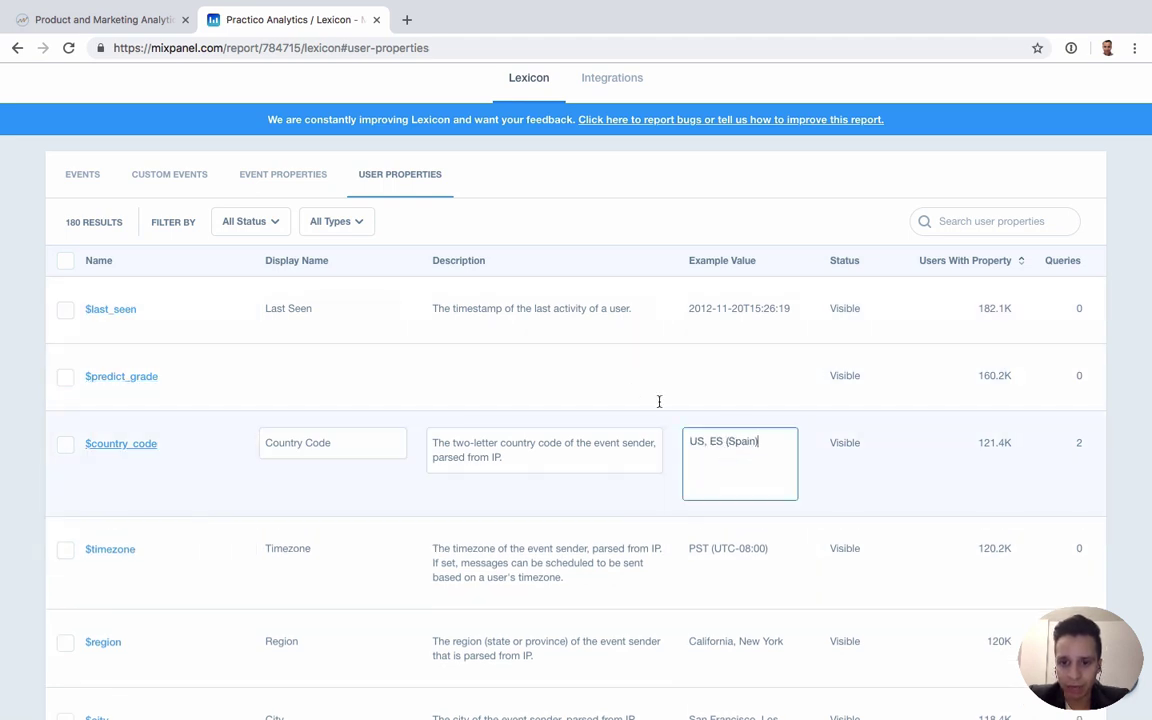
pyautogui.click(99, 174)
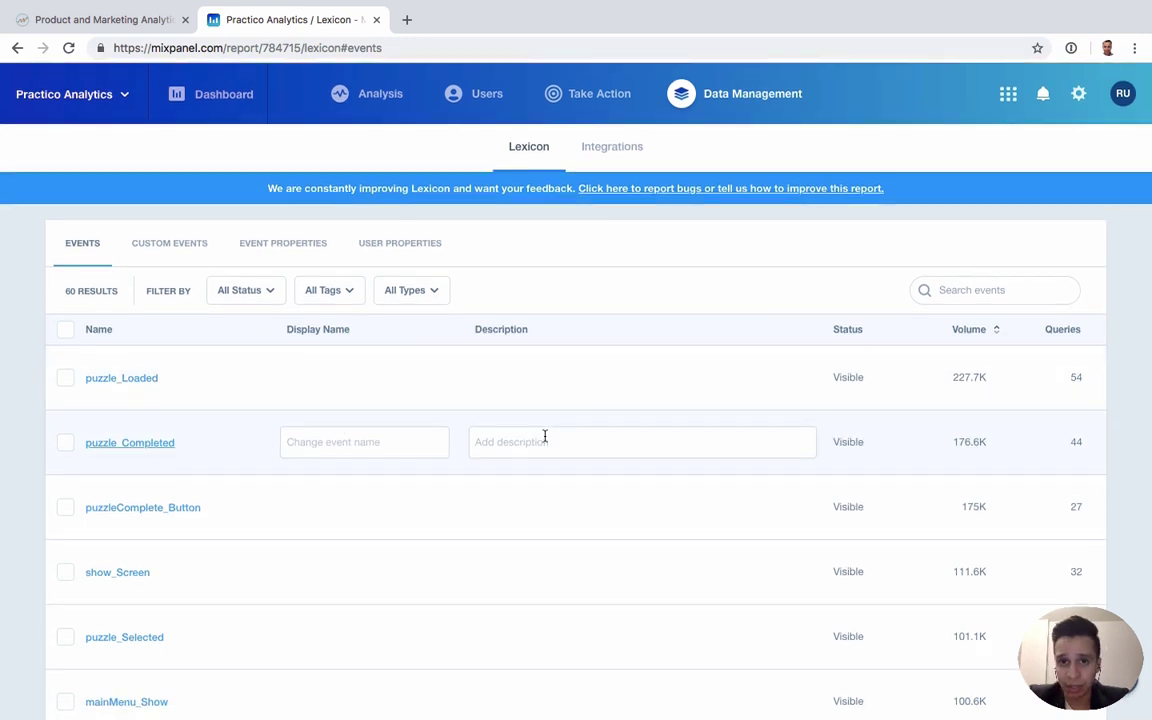
pyautogui.scroll(-2, 544, 436)
pyautogui.scroll(2, 545, 442)
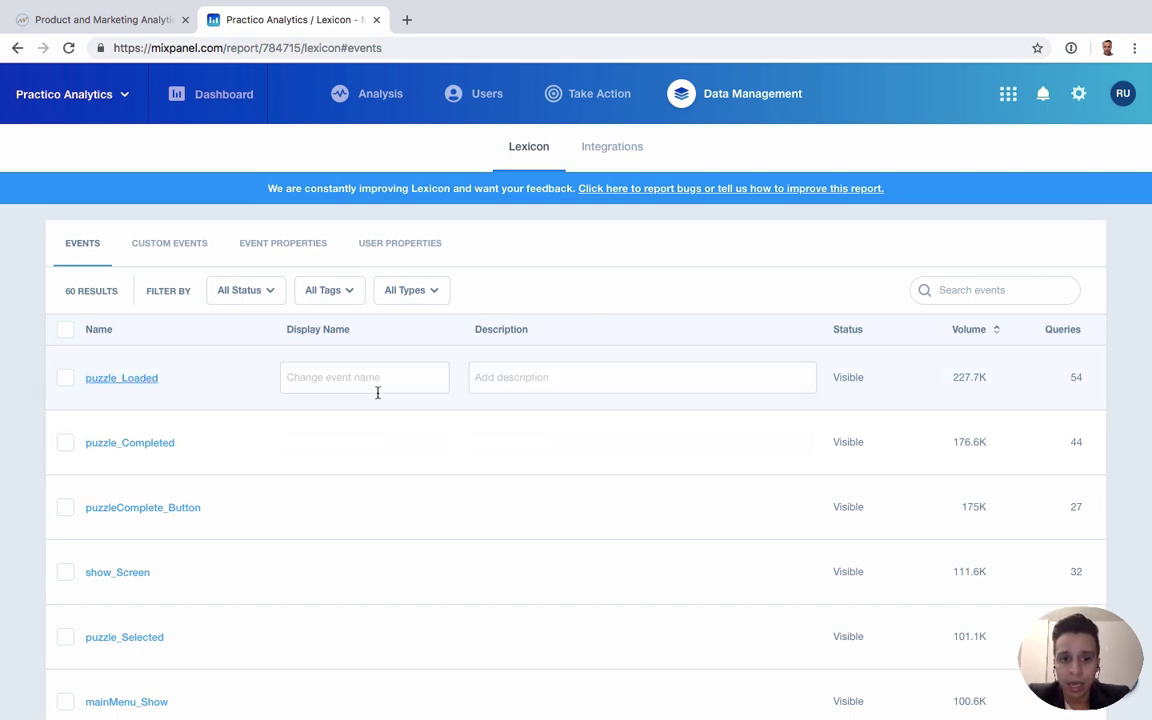
pyautogui.scroll(-15, 364, 488)
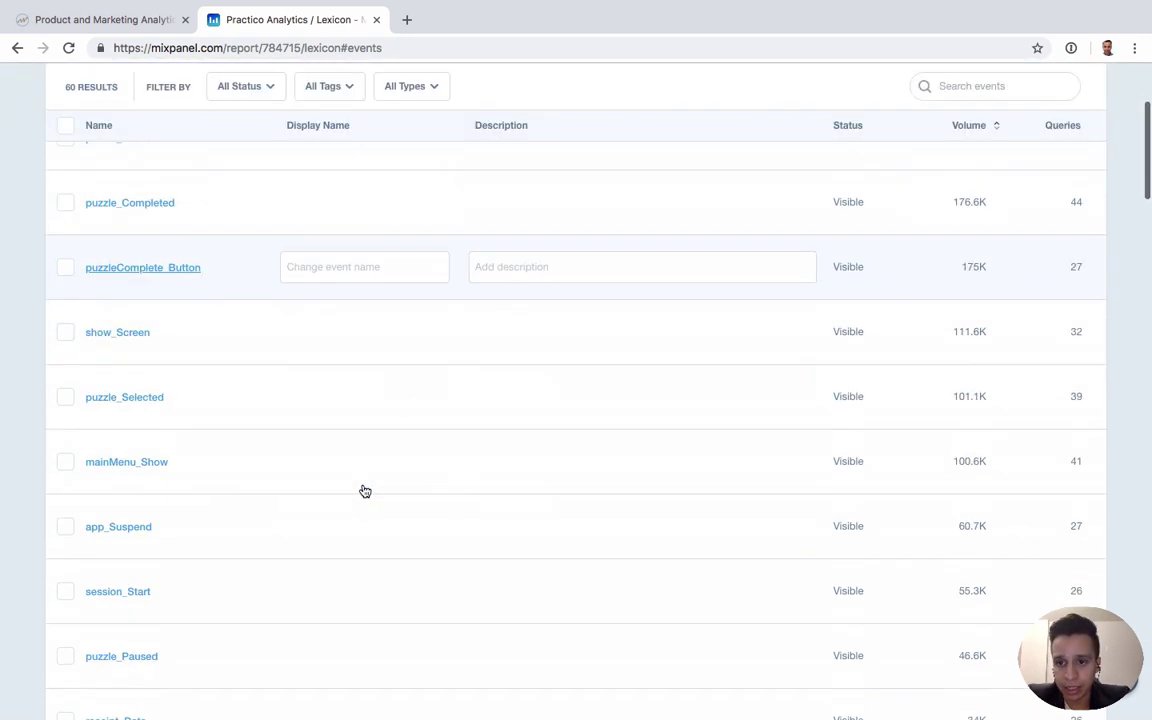
pyautogui.scroll(10, 363, 484)
pyautogui.scroll(5, 364, 483)
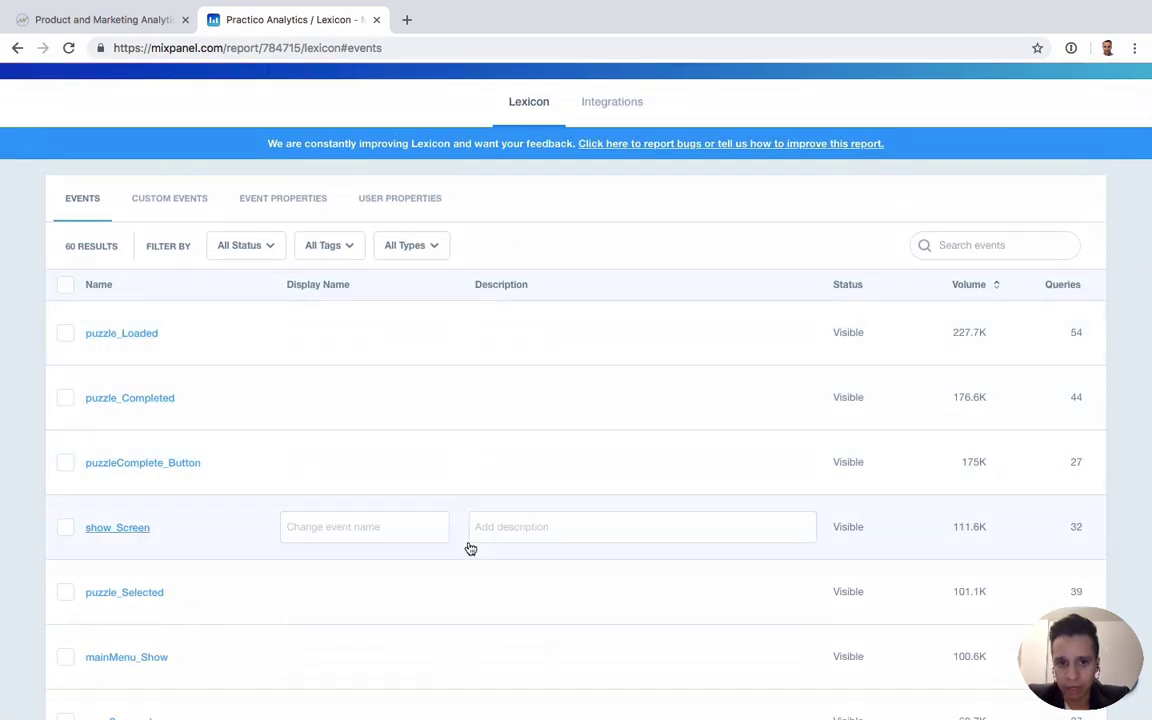
pyautogui.scroll(1, 470, 548)
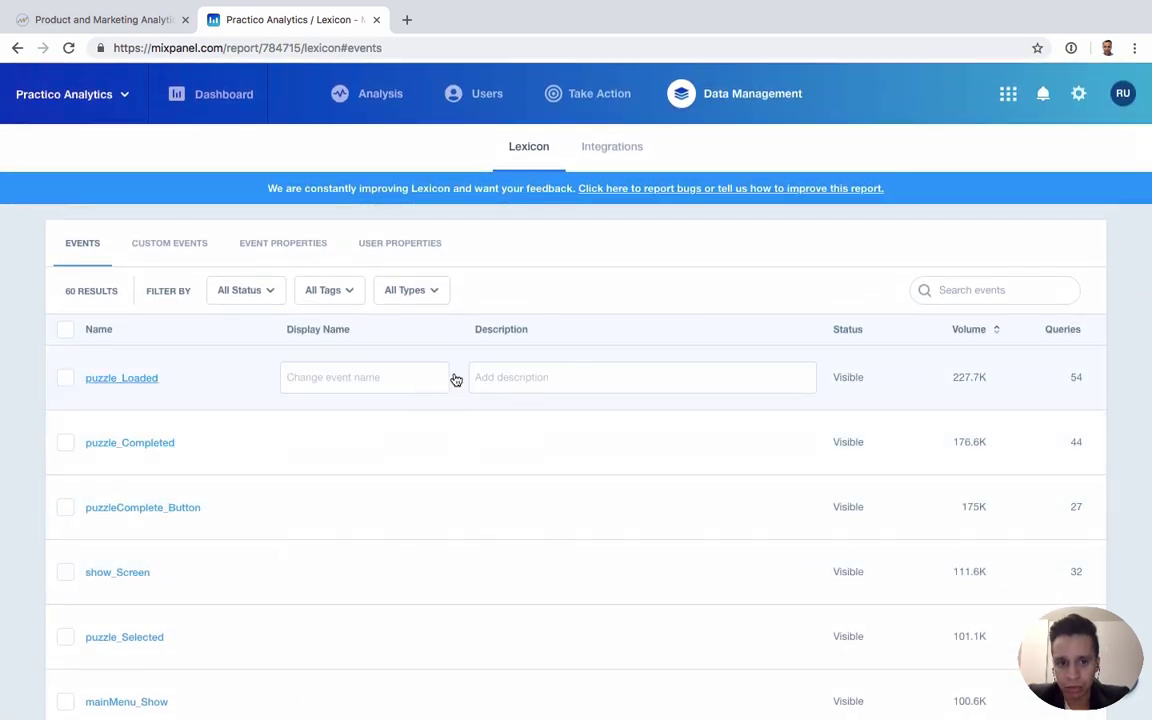